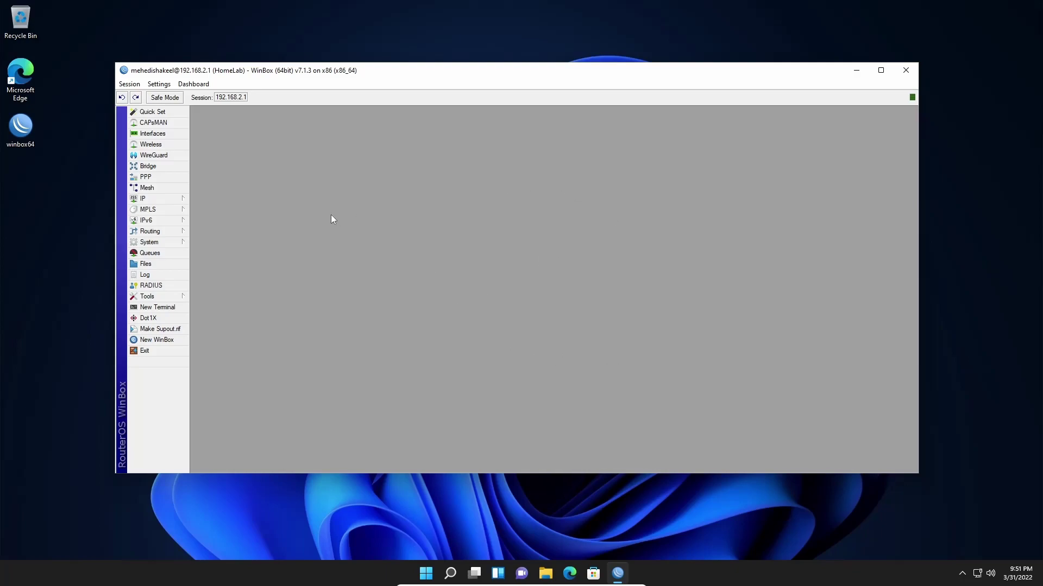
- From the Files list, create a backup named OK with a password and aes-sha256 encryption
{"action": "left_click", "coordinate": [145, 264]}
{"action": "left_click_drag", "start_coordinate": [628, 244], "coordinate": [519, 201]}
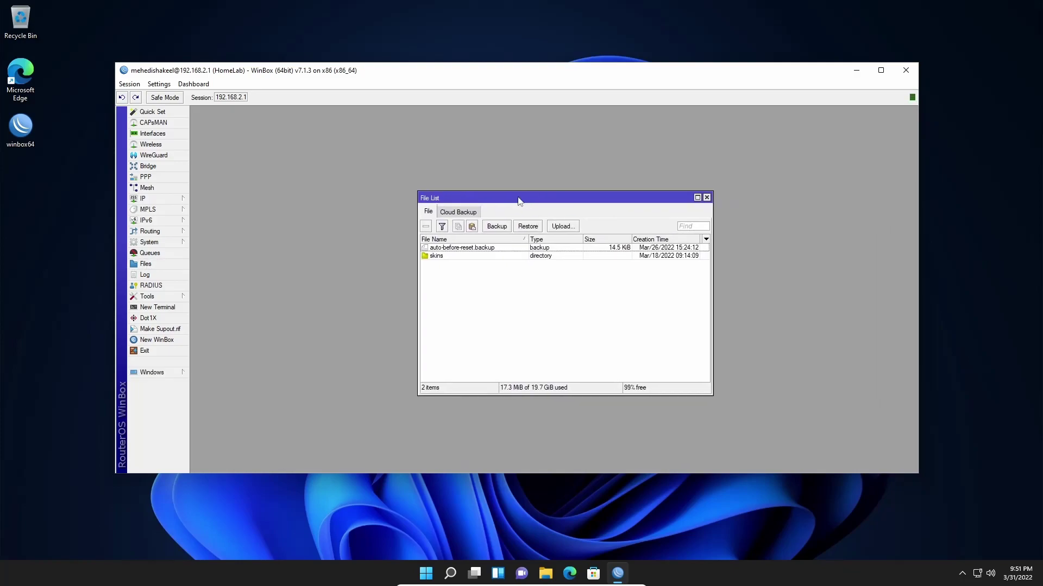
{"action": "left_click", "coordinate": [497, 227]}
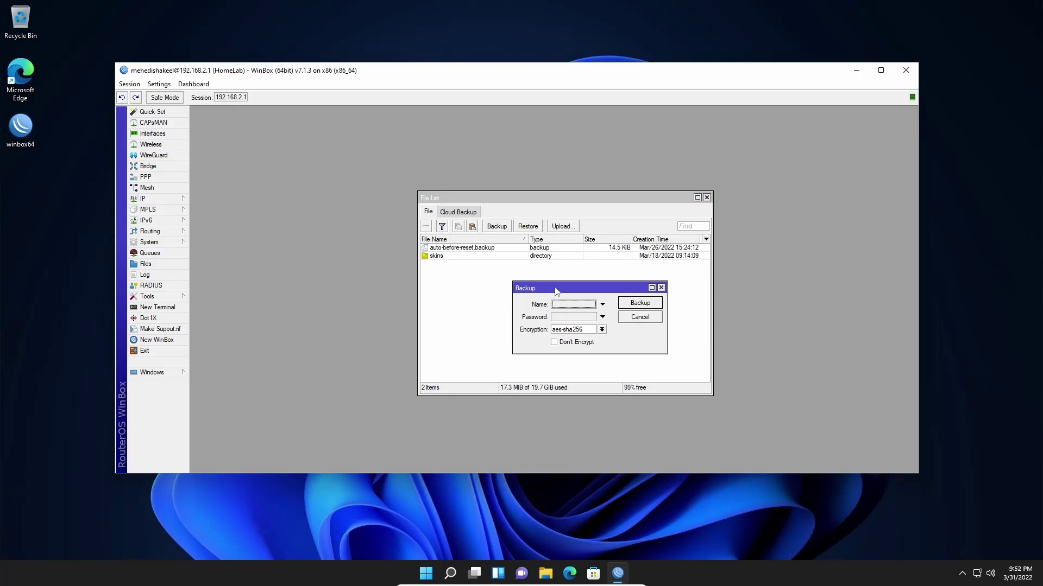
{"action": "left_click", "coordinate": [568, 306]}
{"action": "type", "text": "OK"}
{"action": "left_click", "coordinate": [571, 320]}
{"action": "key", "text": "ctrl+v"}
{"action": "left_click", "coordinate": [601, 329]}
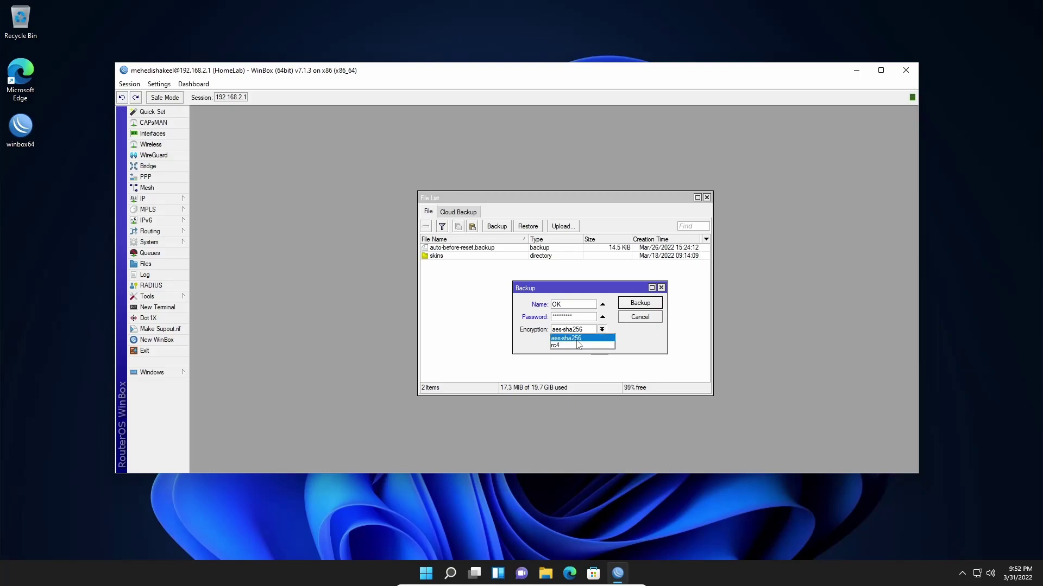
{"action": "left_click", "coordinate": [576, 340]}
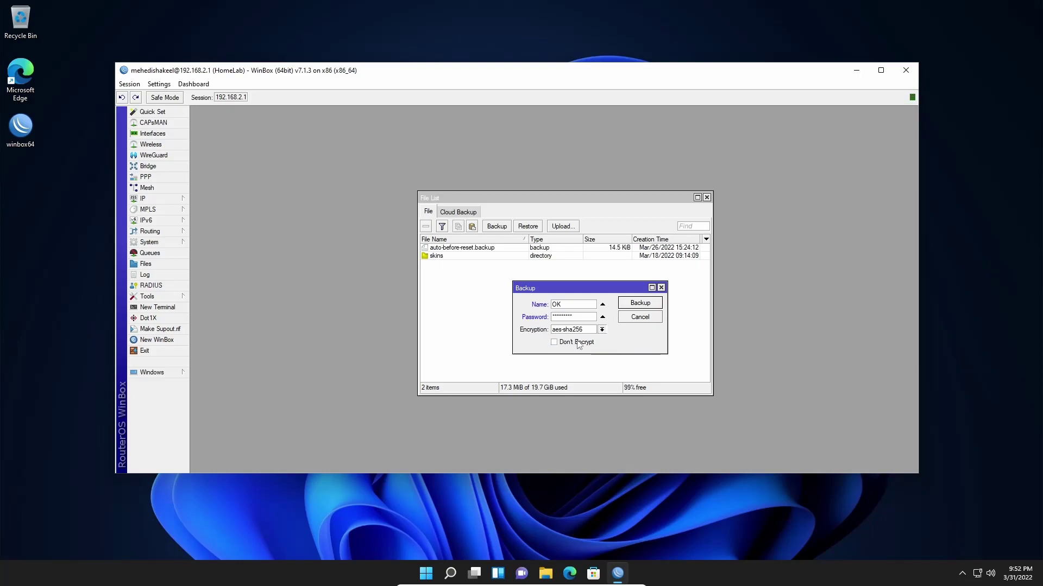
{"action": "left_click", "coordinate": [639, 304]}
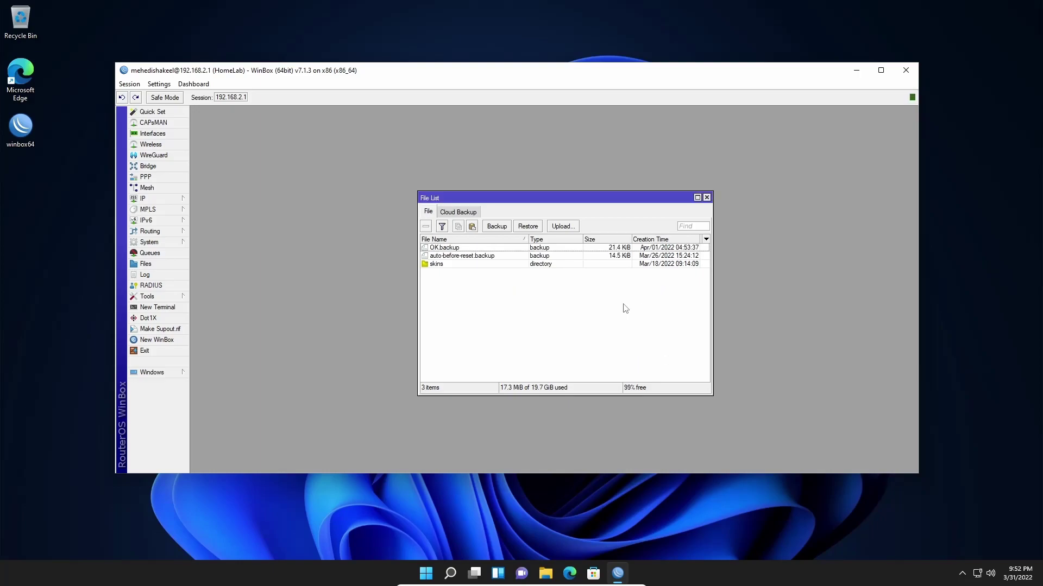
- Download OK.backup from the router's File List into the Windows Desktop folder
{"action": "left_click", "coordinate": [445, 249]}
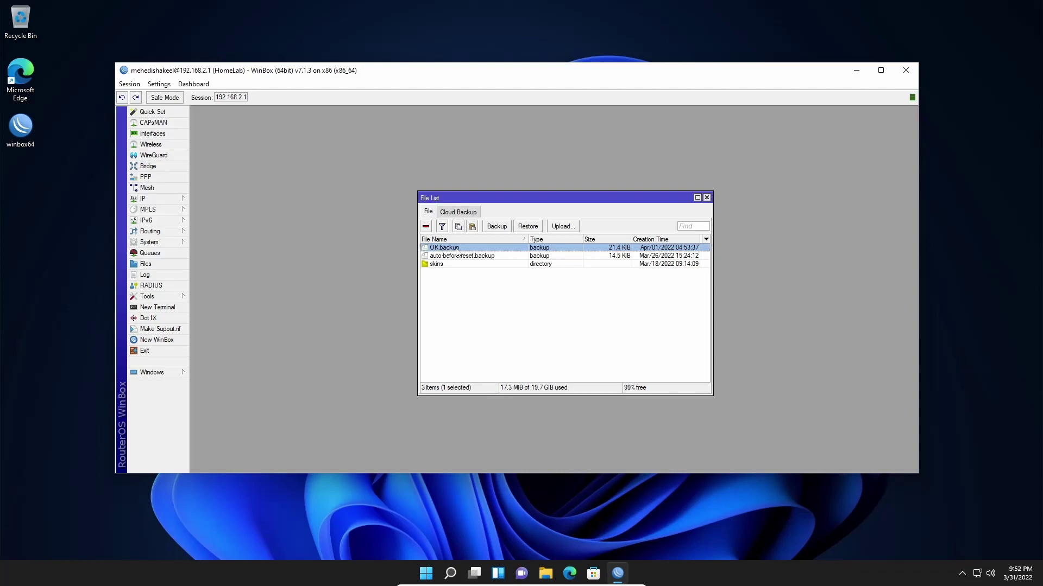
{"action": "right_click", "coordinate": [478, 252]}
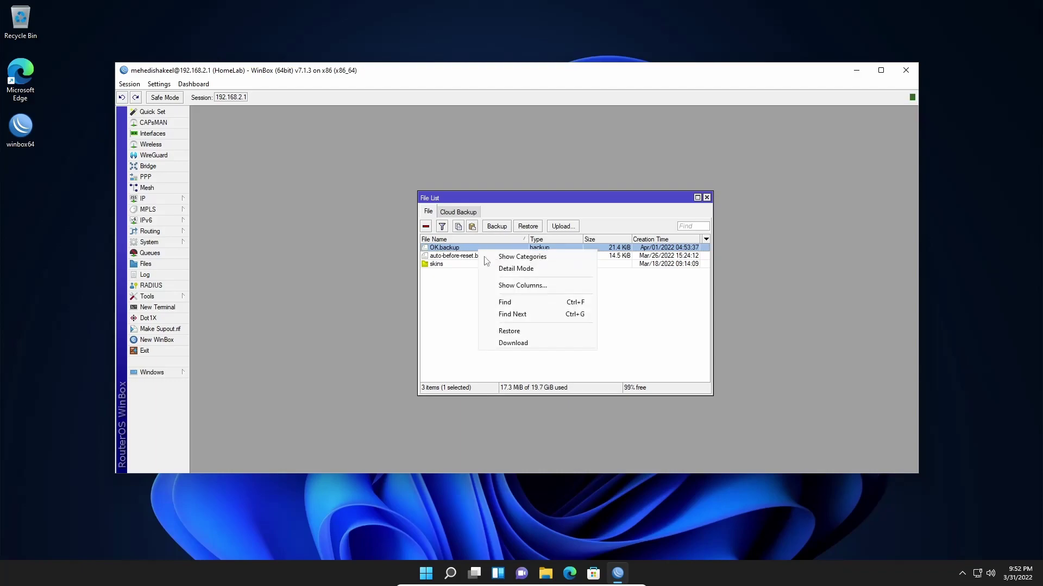
{"action": "left_click", "coordinate": [512, 345]}
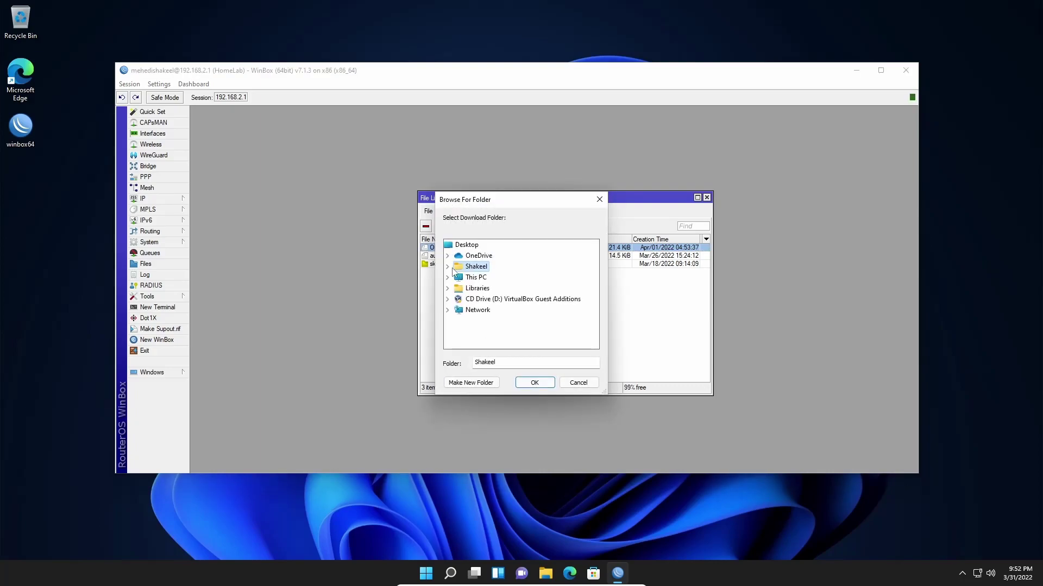
{"action": "left_click", "coordinate": [447, 266]}
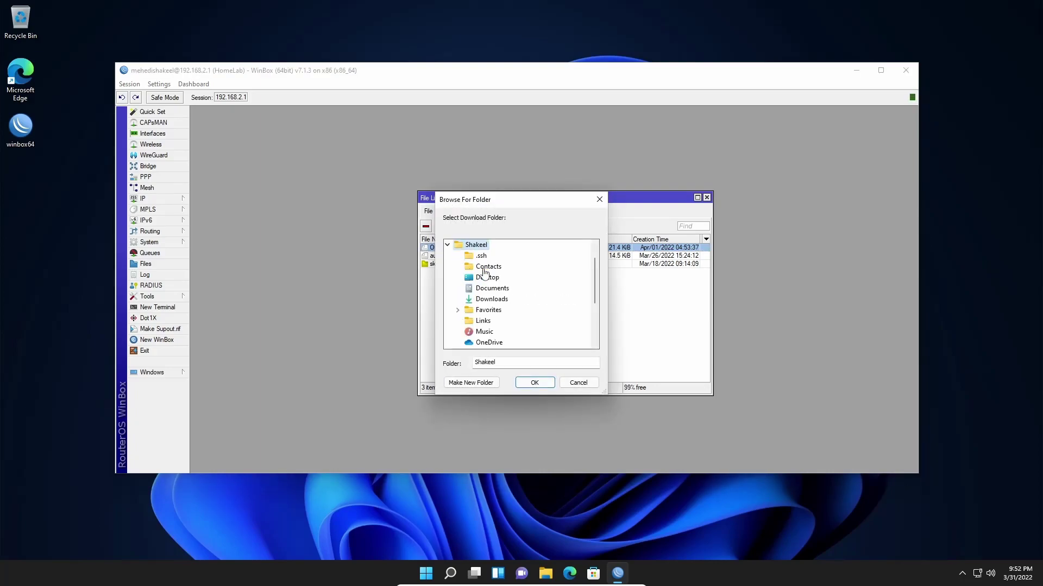
{"action": "left_click", "coordinate": [485, 280]}
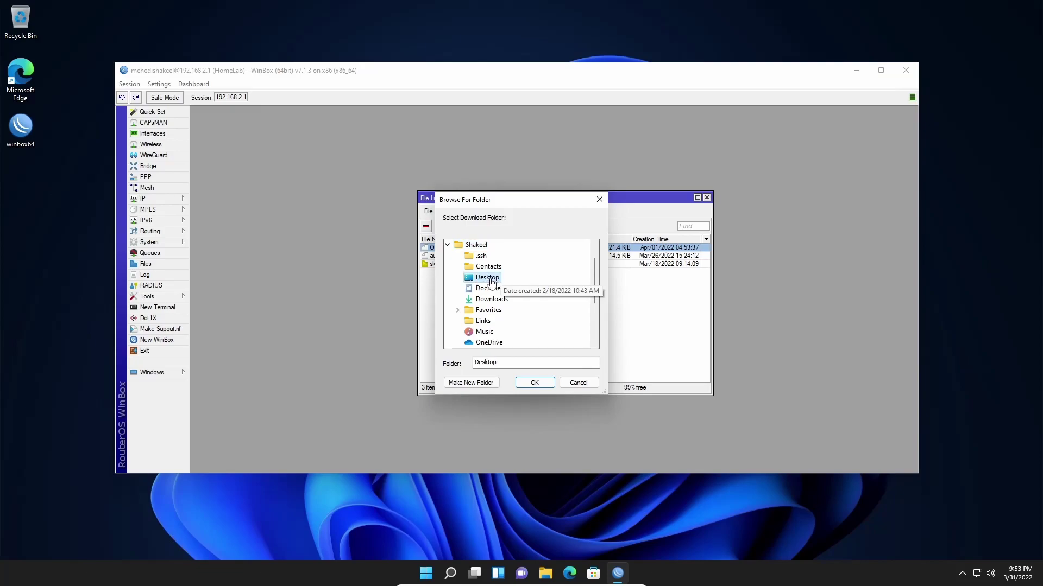
{"action": "left_click", "coordinate": [535, 389]}
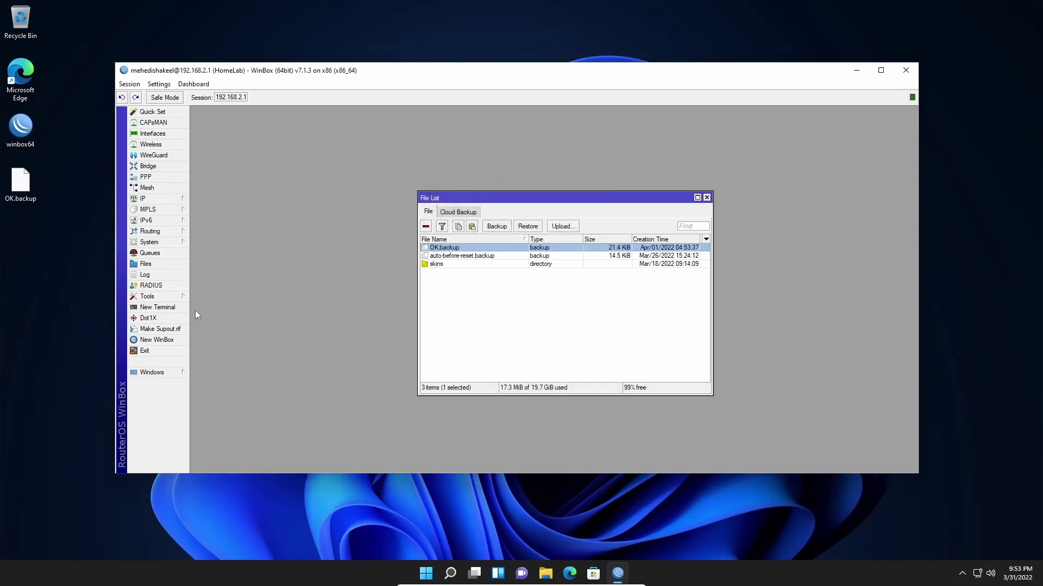
{"action": "left_click", "coordinate": [31, 279]}
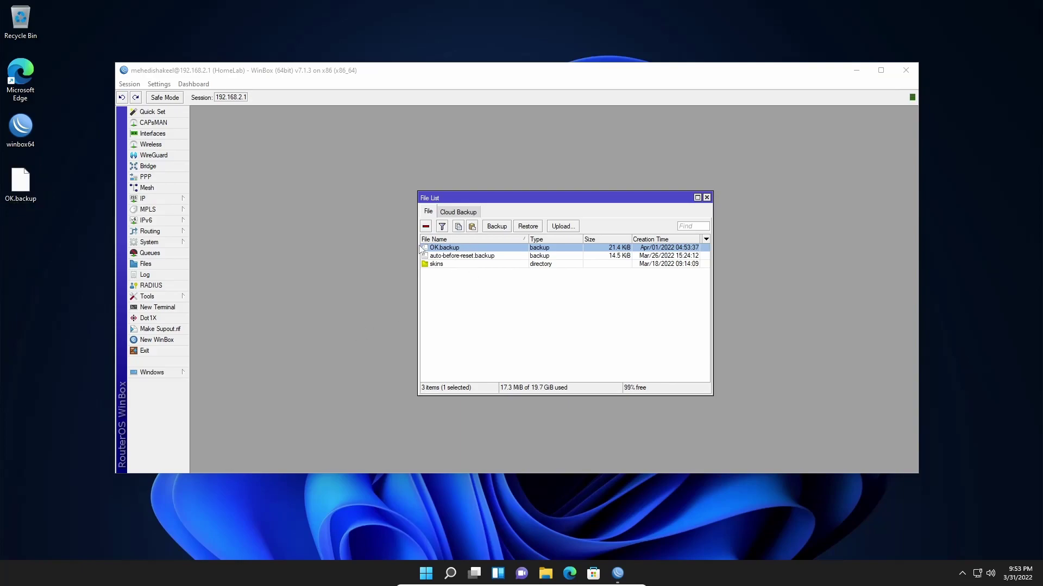
- Delete OK.backup from the router and close the File List
{"action": "left_click", "coordinate": [449, 250]}
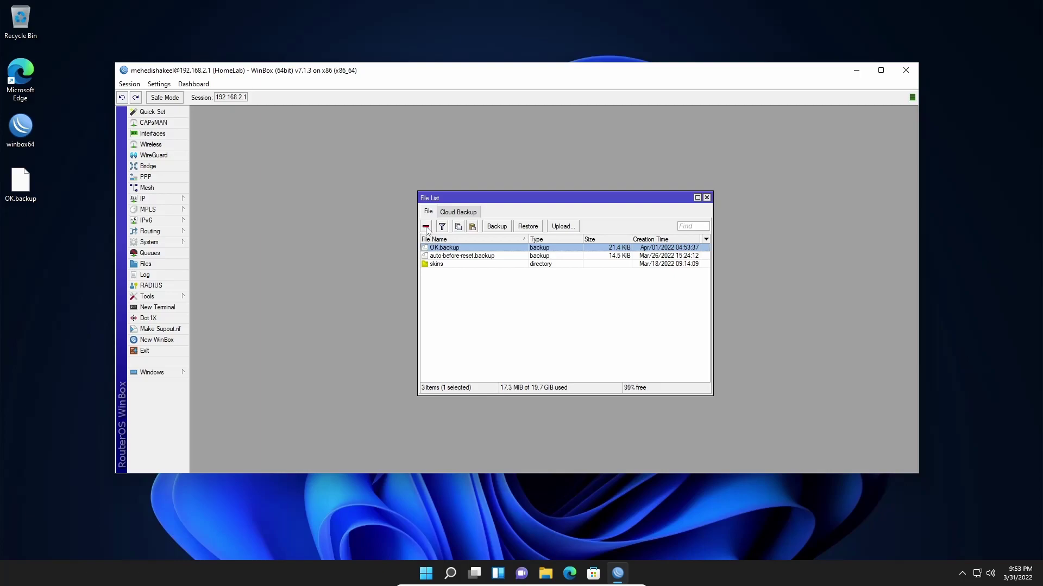
{"action": "left_click", "coordinate": [427, 228]}
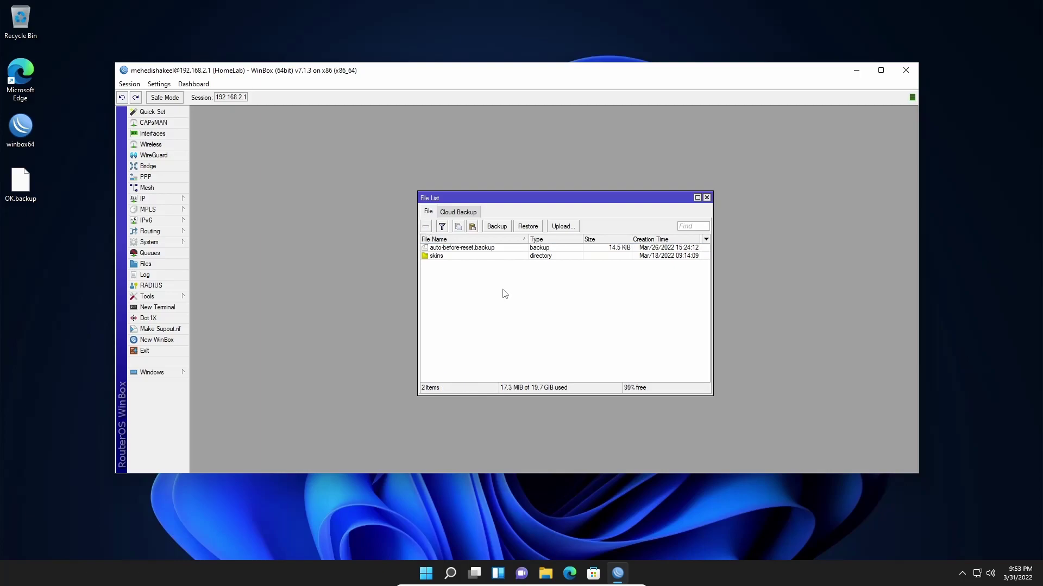
{"action": "left_click", "coordinate": [707, 197]}
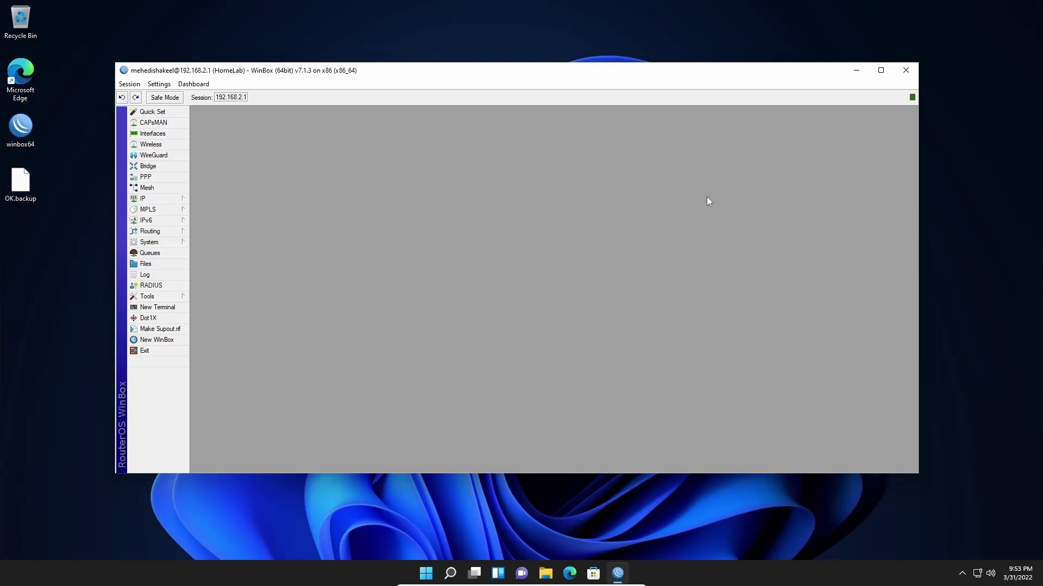
- Reset the router configuration with Keep User Configuration ticked, confirming the reset and reboot
{"action": "left_click", "coordinate": [163, 242]}
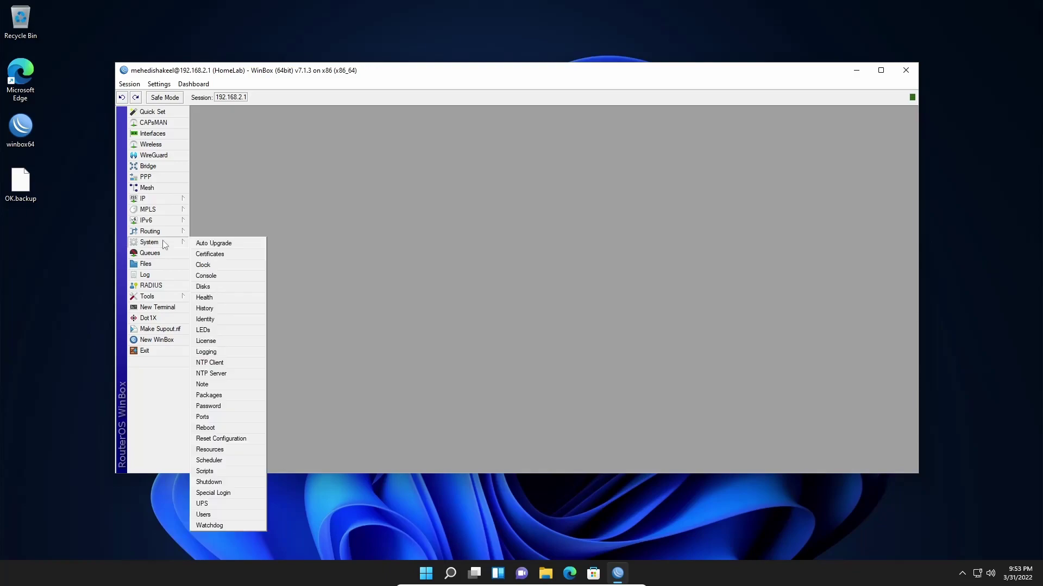
{"action": "left_click", "coordinate": [220, 440]}
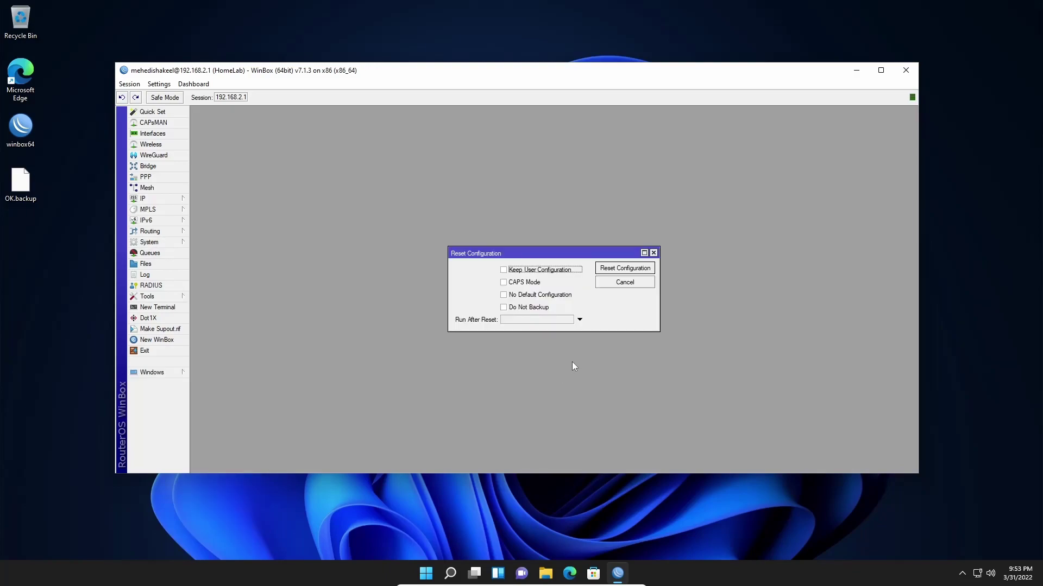
{"action": "left_click", "coordinate": [540, 275]}
{"action": "left_click", "coordinate": [619, 272]}
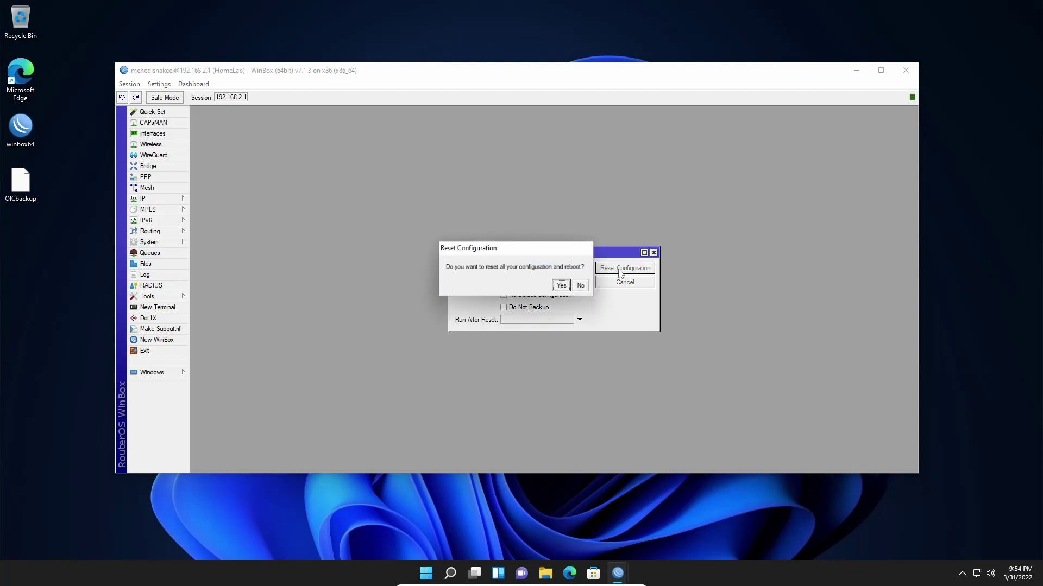
{"action": "left_click", "coordinate": [561, 286]}
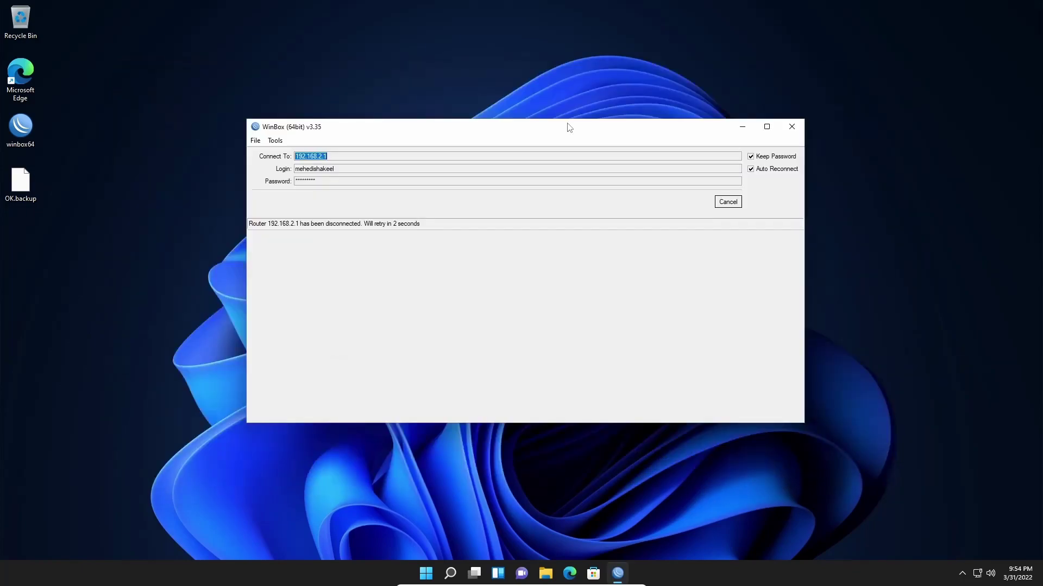
- Reconnect via the refreshed Neighbors list to MAC 08:00:27:47:A8:BD, dismissing the default-configuration notice
{"action": "left_click", "coordinate": [729, 204]}
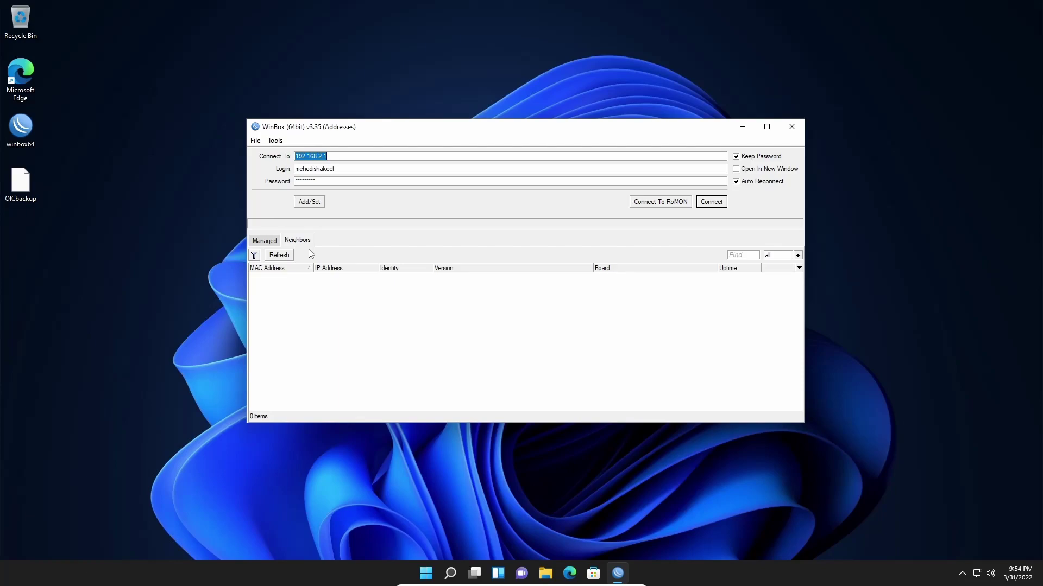
{"action": "left_click", "coordinate": [278, 257]}
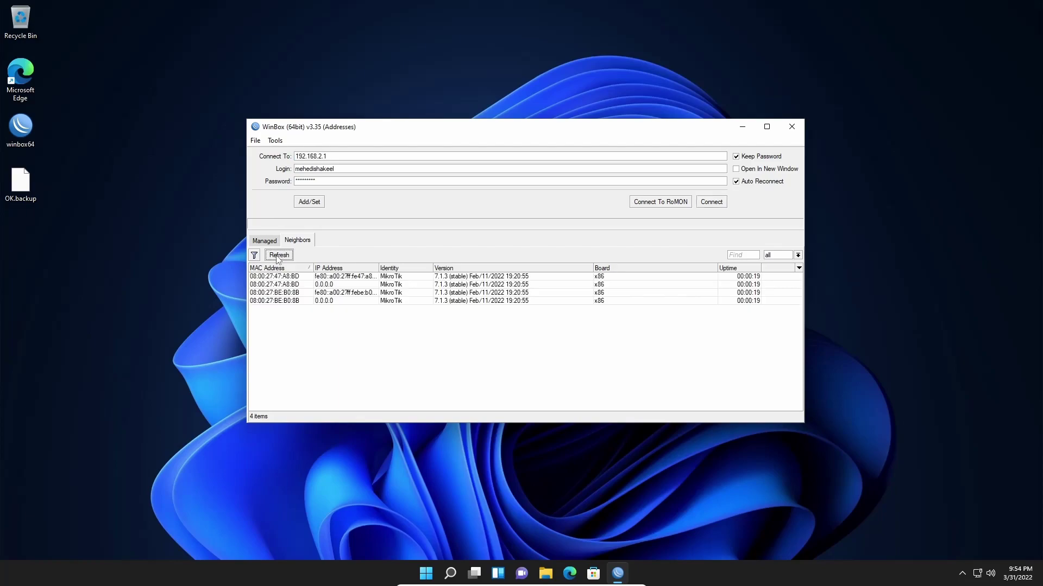
{"action": "left_click", "coordinate": [332, 284]}
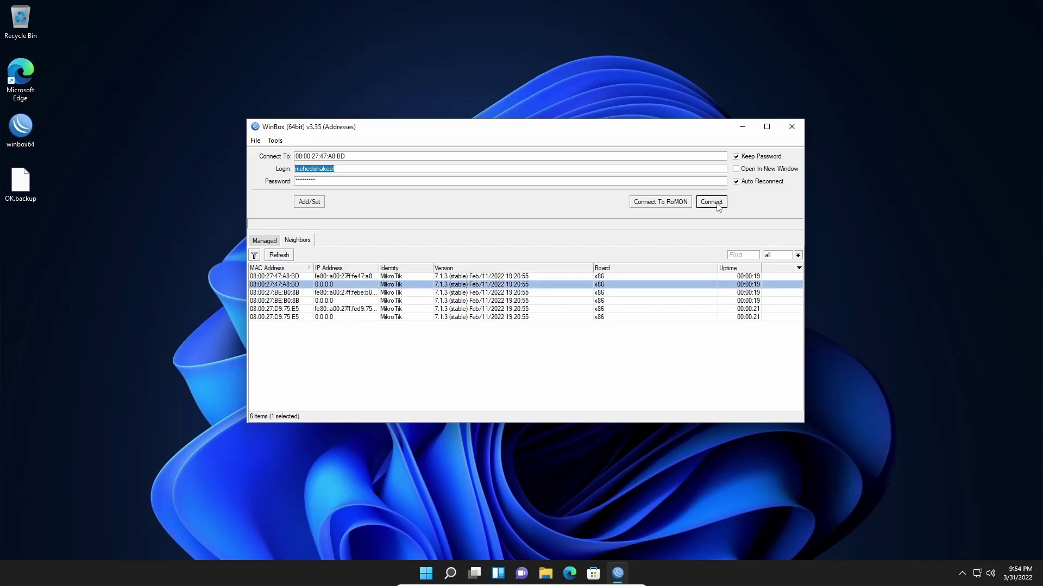
{"action": "left_click", "coordinate": [711, 202]}
{"action": "key", "text": "Return"}
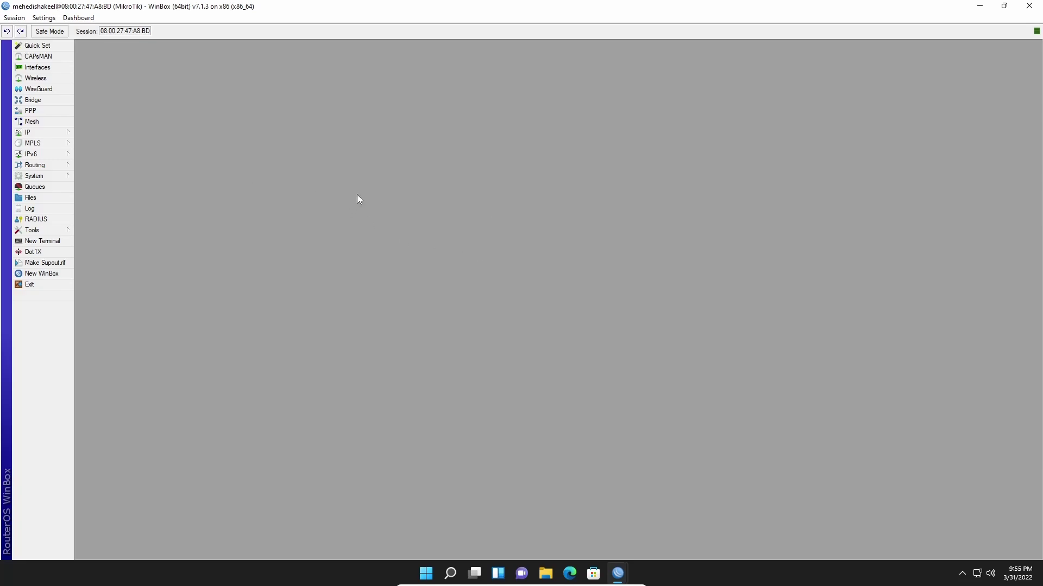
- Upload OK.backup from the Desktop into the router's Files and select the uploaded file
{"action": "left_click", "coordinate": [38, 198]}
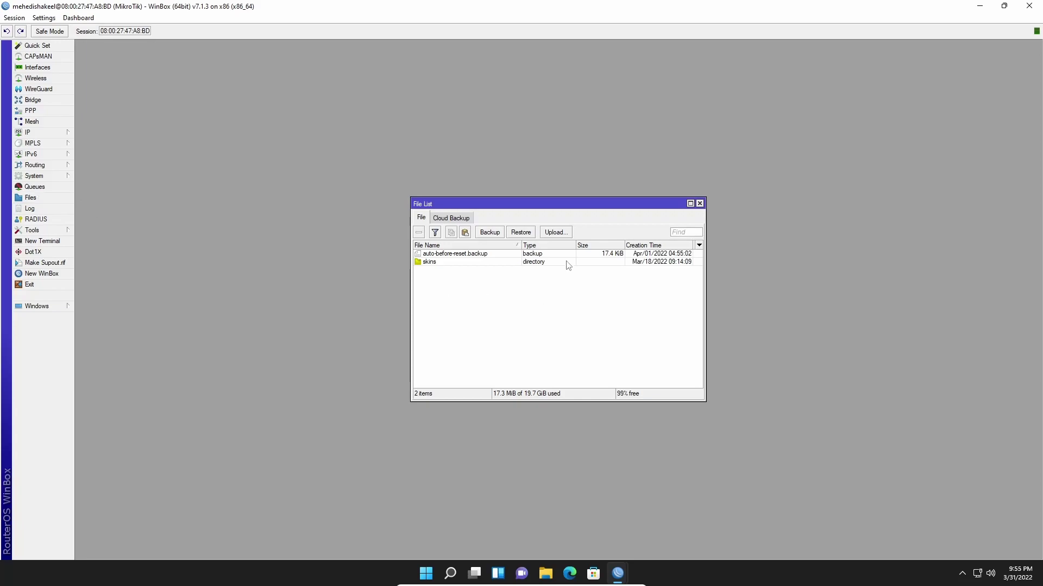
{"action": "left_click", "coordinate": [559, 236]}
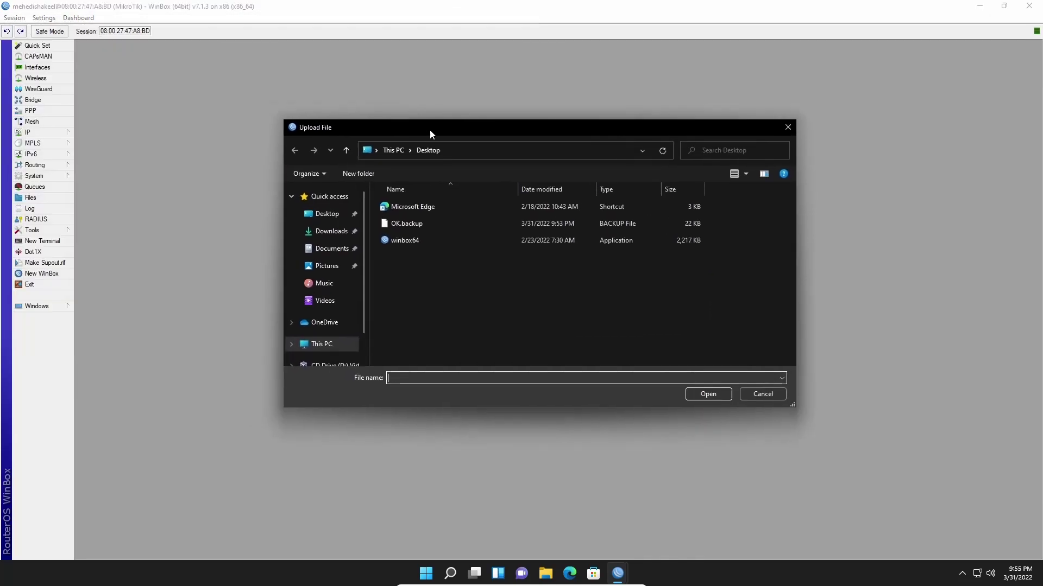
{"action": "left_click", "coordinate": [419, 226]}
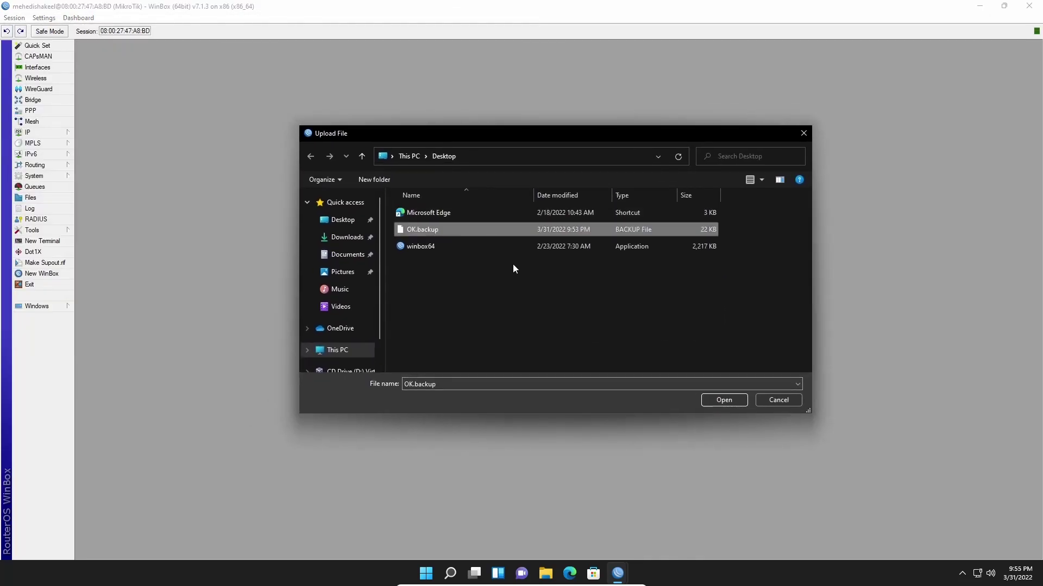
{"action": "left_click", "coordinate": [725, 401]}
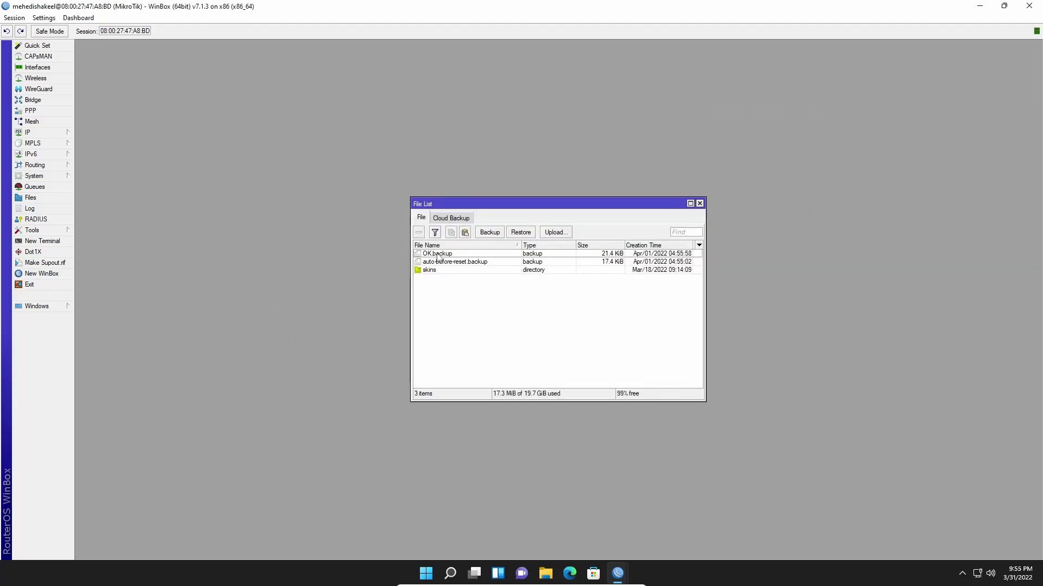
{"action": "left_click", "coordinate": [461, 256]}
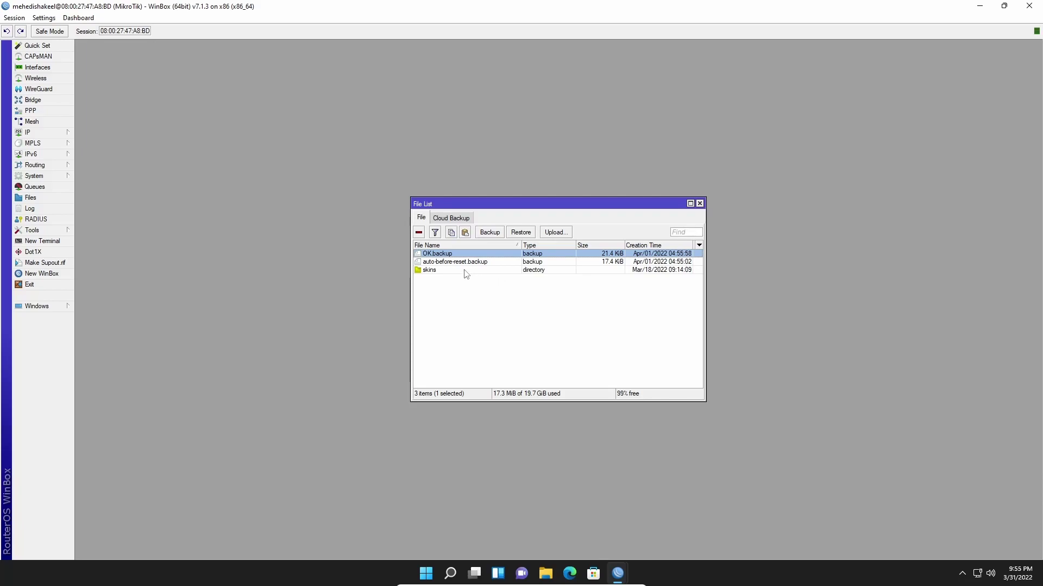
- Restore the router from OK.backup with the backup password, confirming the restore and reboot
{"action": "left_click", "coordinate": [520, 233]}
{"action": "left_click", "coordinate": [518, 312]}
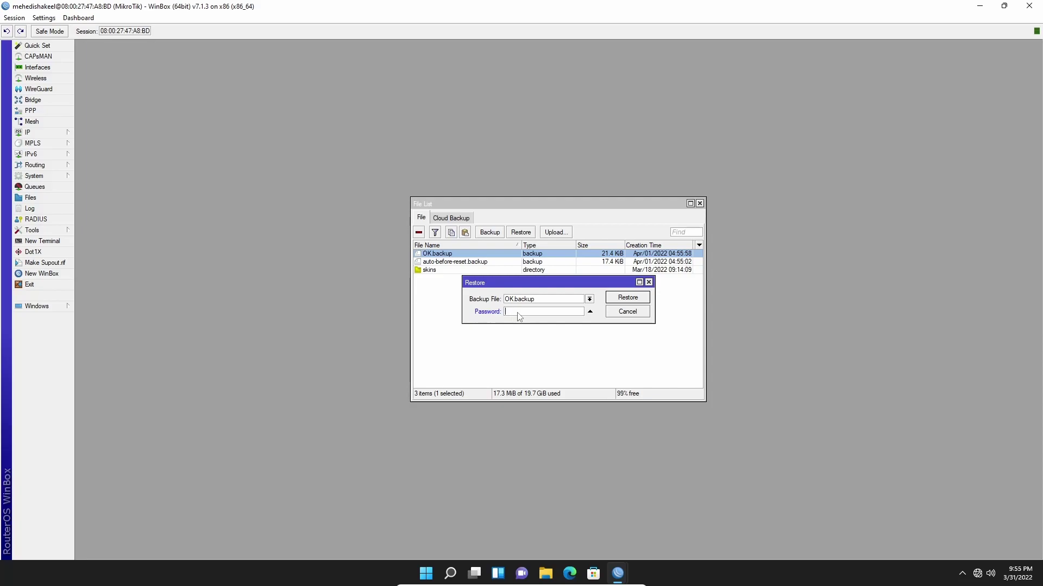
{"action": "key", "text": "ctrl+v"}
{"action": "left_click", "coordinate": [628, 297]}
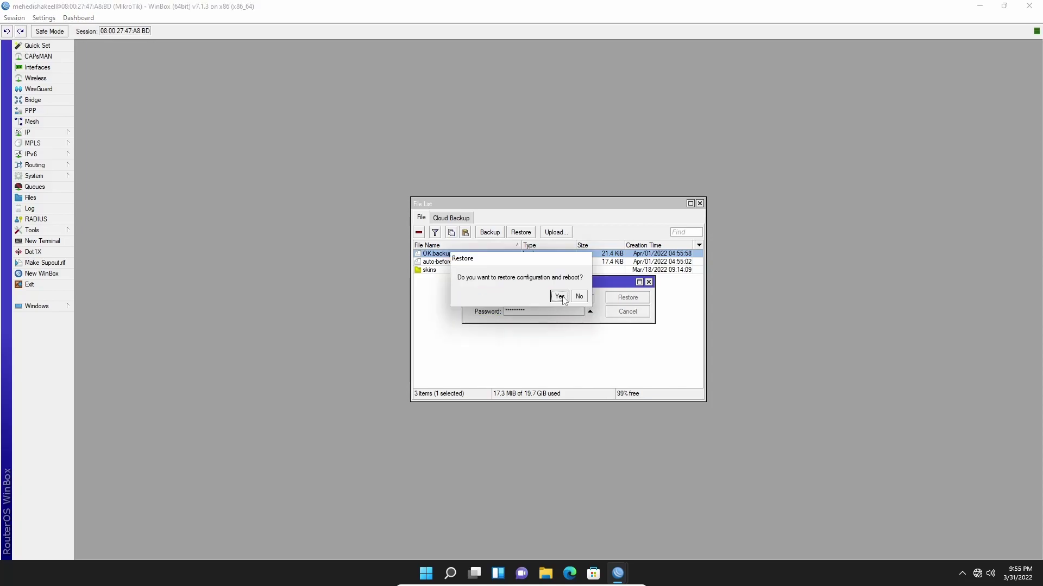
{"action": "left_click", "coordinate": [559, 297]}
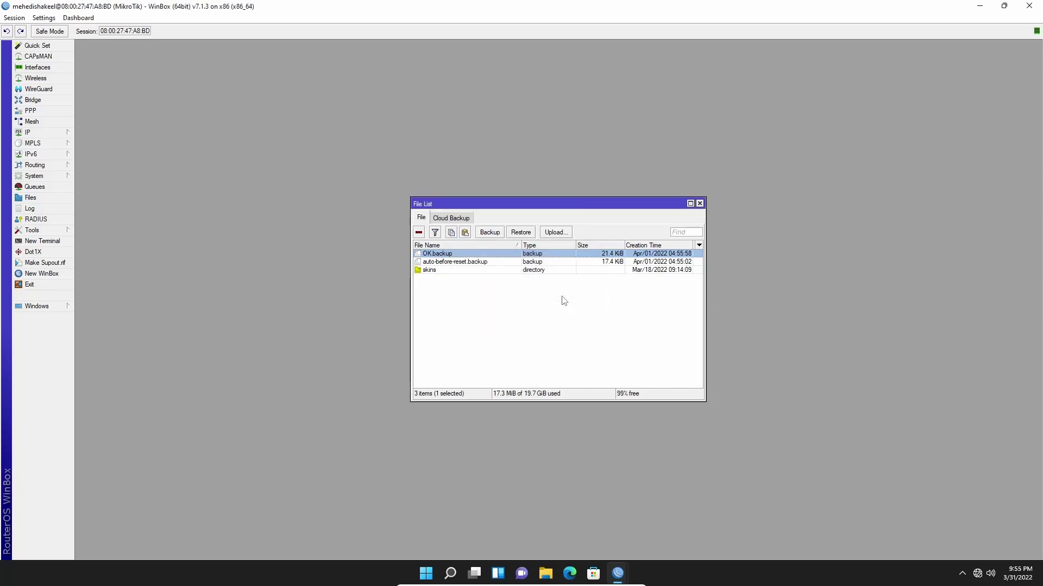
{"action": "left_click_drag", "start_coordinate": [254, 17], "coordinate": [450, 139]}
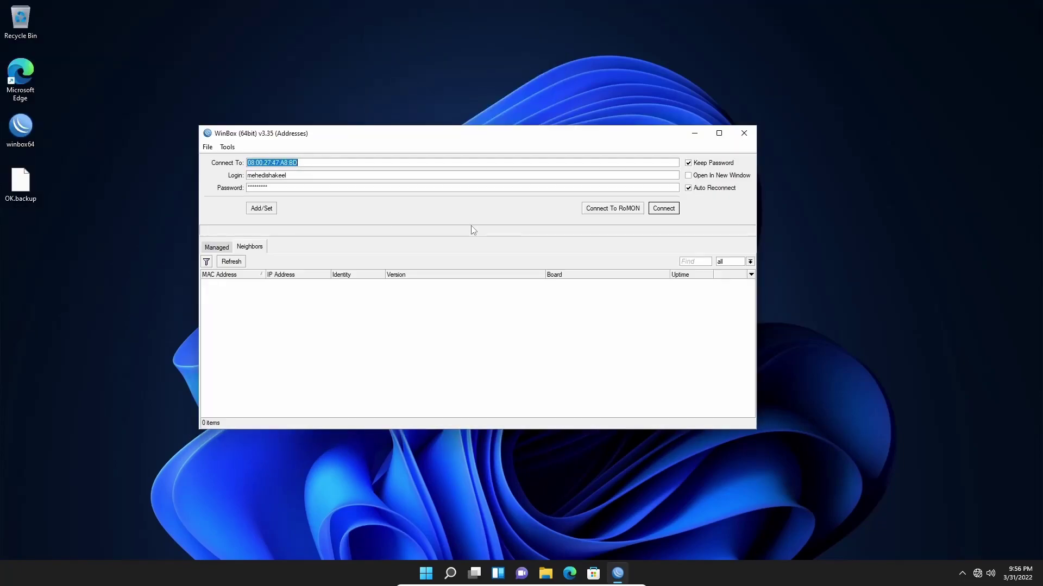
- Log in to HomeLab at 192.168.2.1 (RouterOS 7.1.3) from the refreshed Neighbors list
{"action": "left_click", "coordinate": [231, 262]}
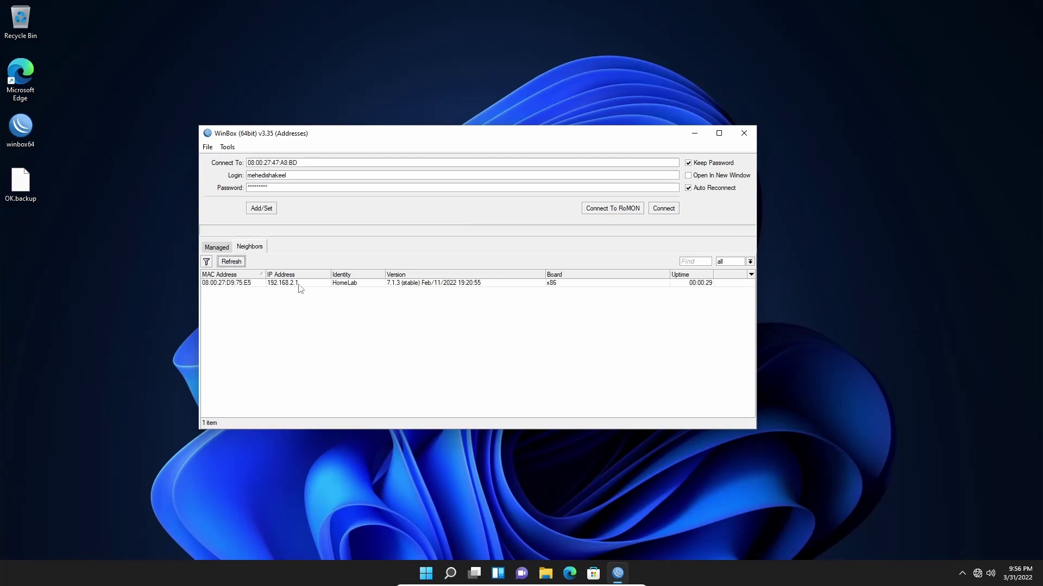
{"action": "left_click", "coordinate": [291, 284]}
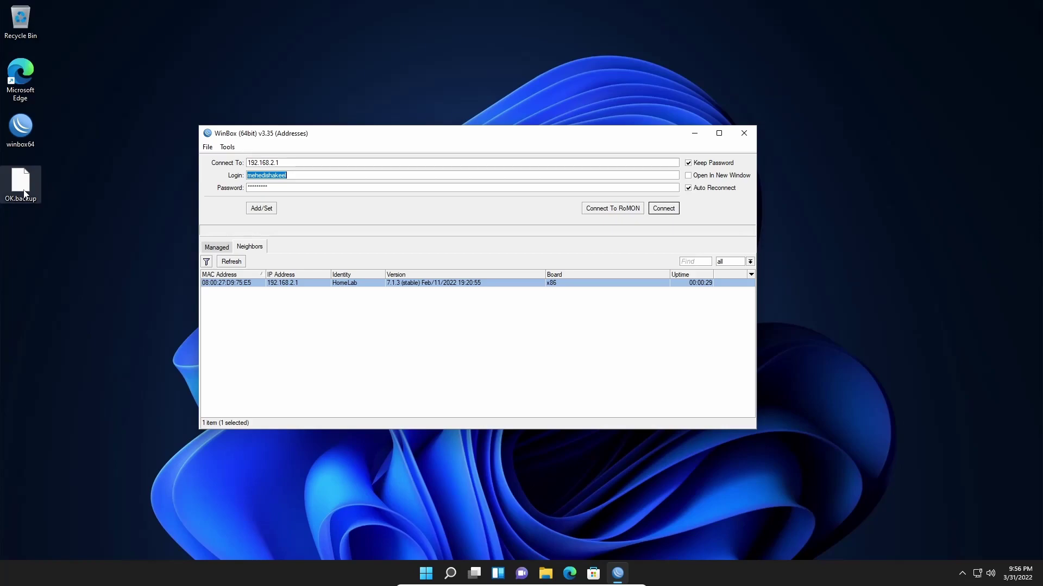
{"action": "left_click", "coordinate": [663, 209]}
{"action": "left_click_drag", "start_coordinate": [579, 107], "coordinate": [561, 76]}
{"action": "left_click", "coordinate": [197, 201]}
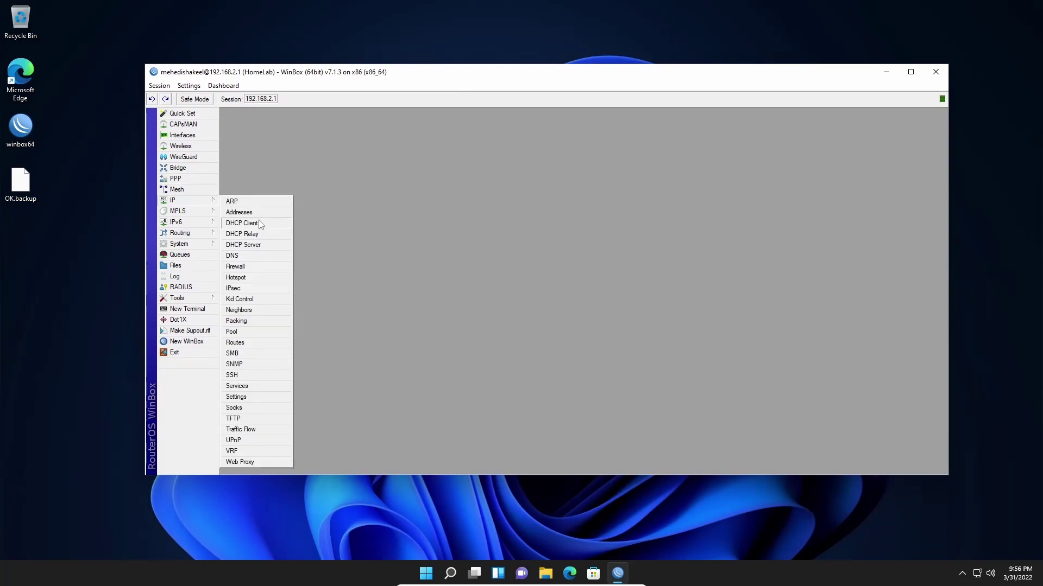
{"action": "left_click", "coordinate": [253, 212]}
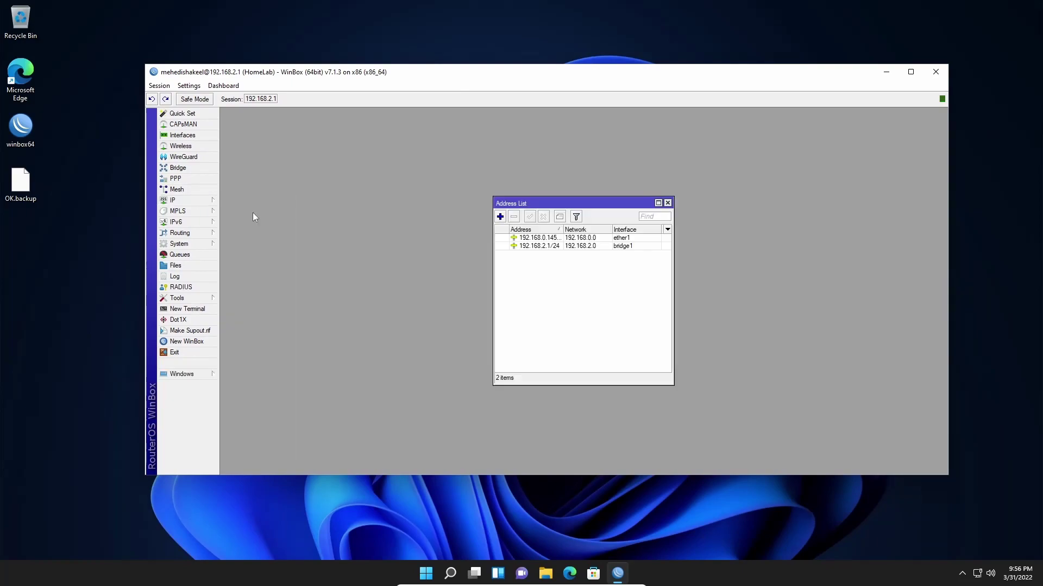
{"action": "left_click", "coordinate": [183, 202]}
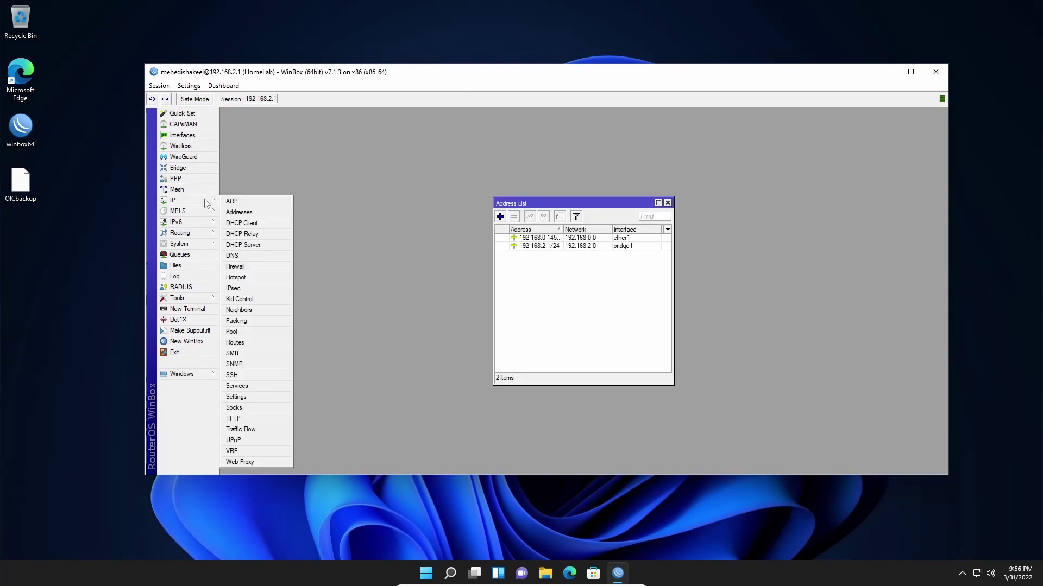
{"action": "left_click", "coordinate": [257, 390]}
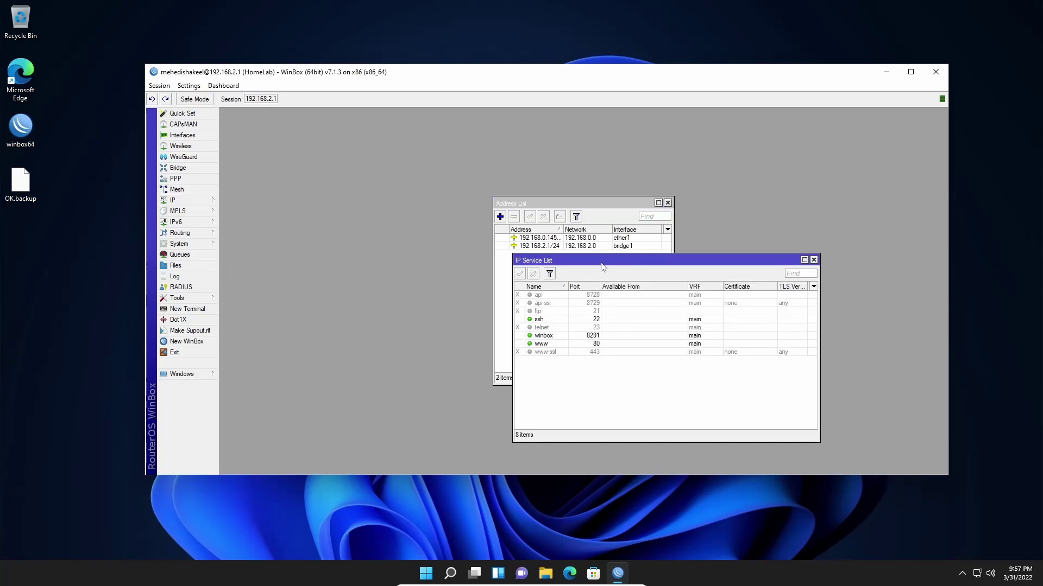
{"action": "left_click_drag", "start_coordinate": [602, 264], "coordinate": [682, 275]}
{"action": "left_click_drag", "start_coordinate": [591, 204], "coordinate": [393, 166]}
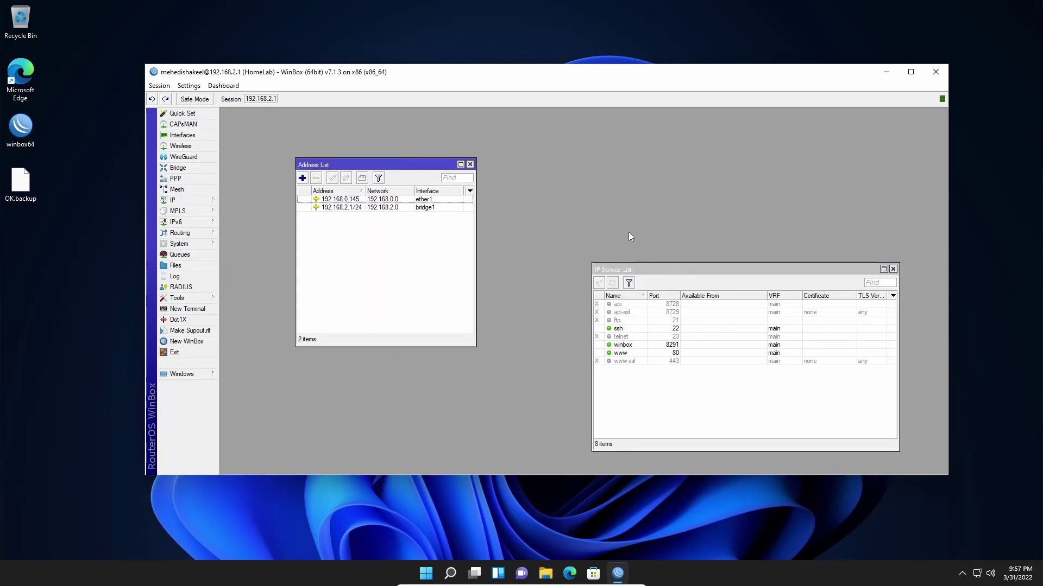
{"action": "left_click_drag", "start_coordinate": [643, 269], "coordinate": [598, 187]}
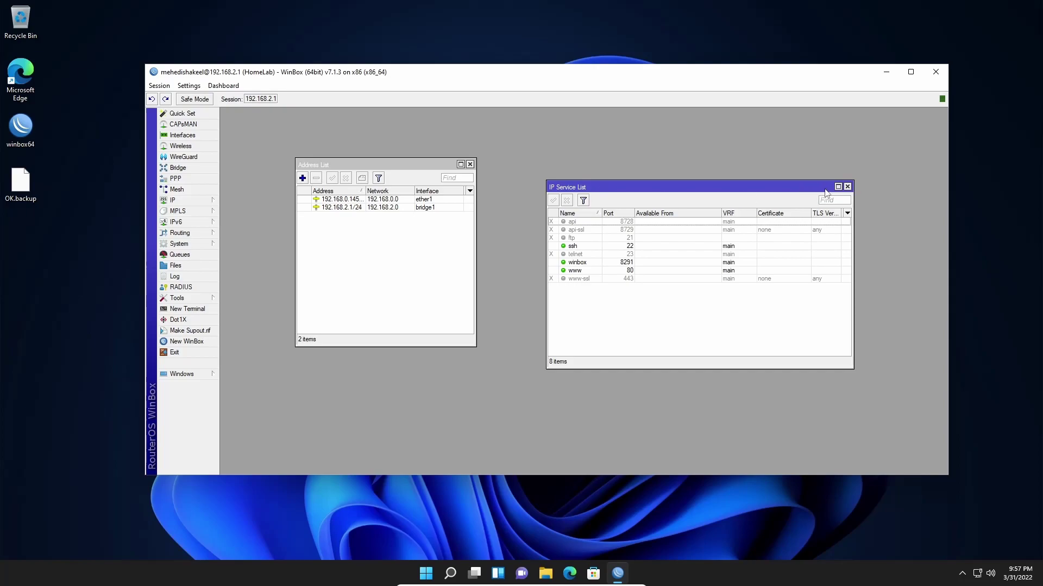
{"action": "left_click", "coordinate": [847, 187]}
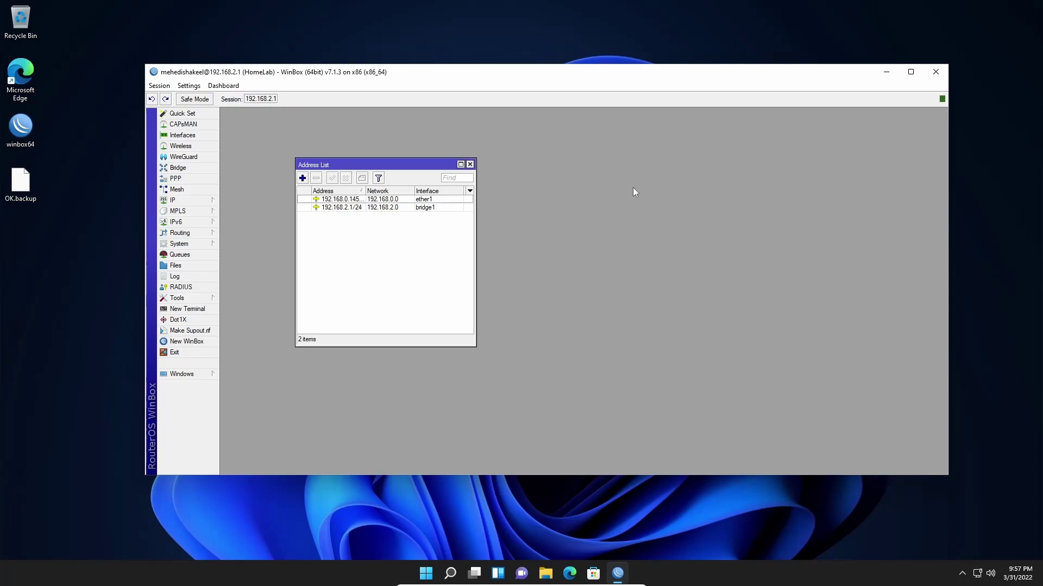
{"action": "left_click", "coordinate": [469, 164]}
{"action": "left_click_drag", "start_coordinate": [547, 82], "coordinate": [532, 81]}
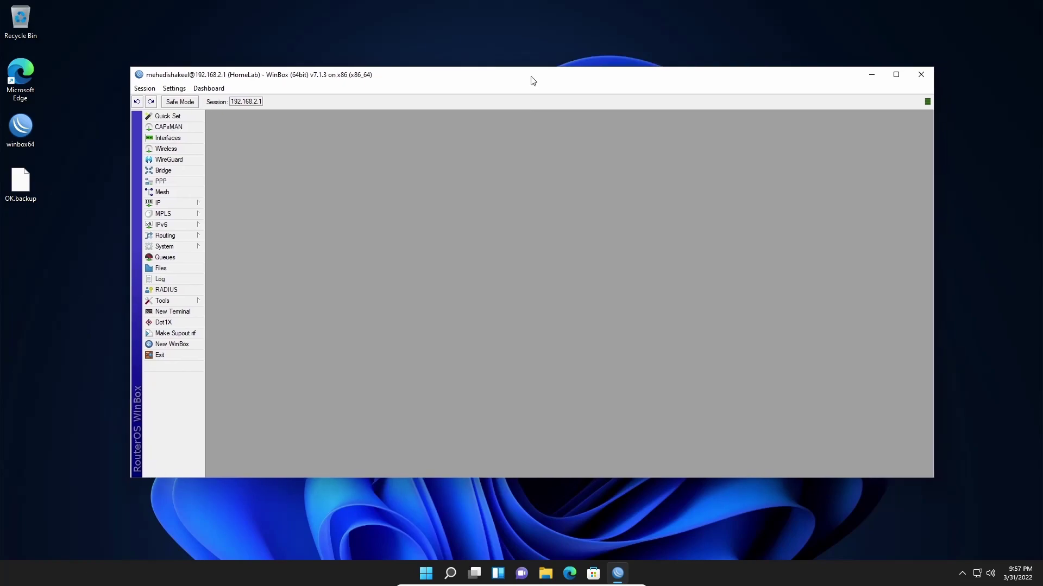